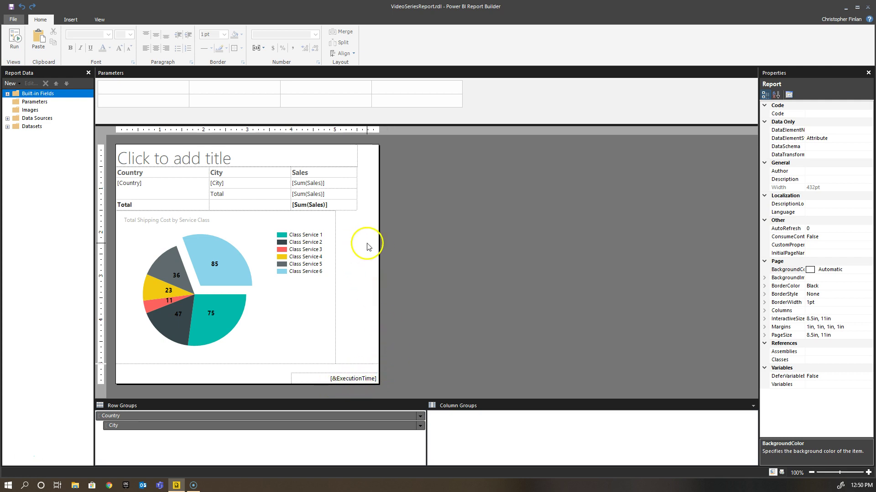
Enter 'My first Paginated Report' as the report title.
click(209, 156)
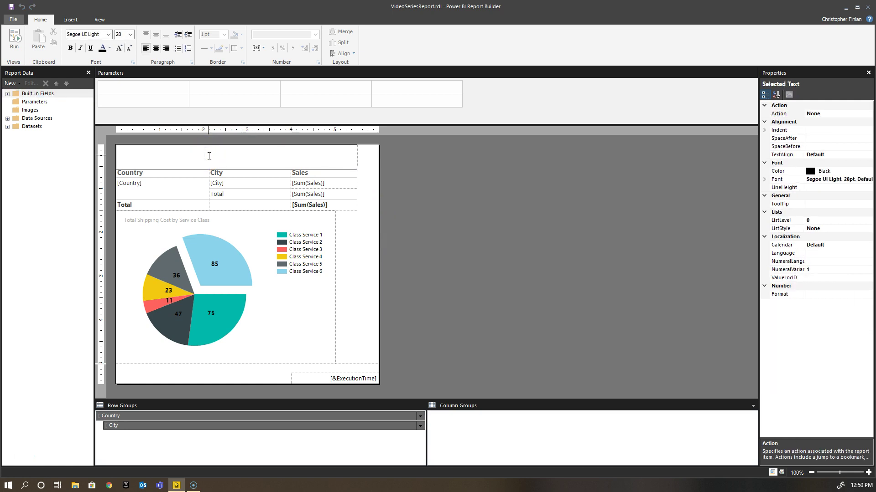
text(My fdrst Pagin)
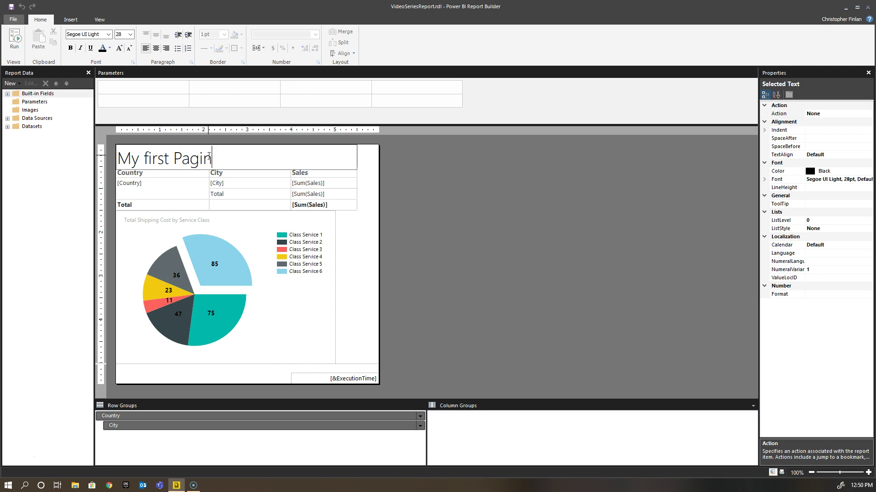
text(ated Report)
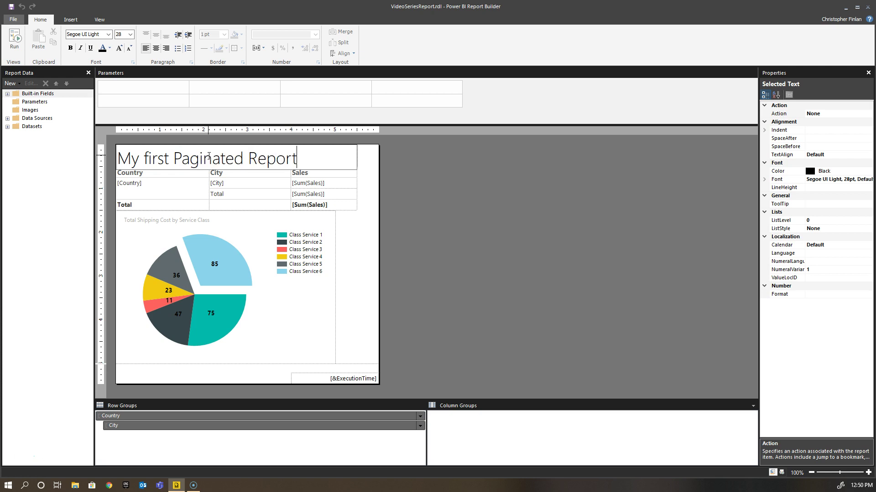
click(371, 232)
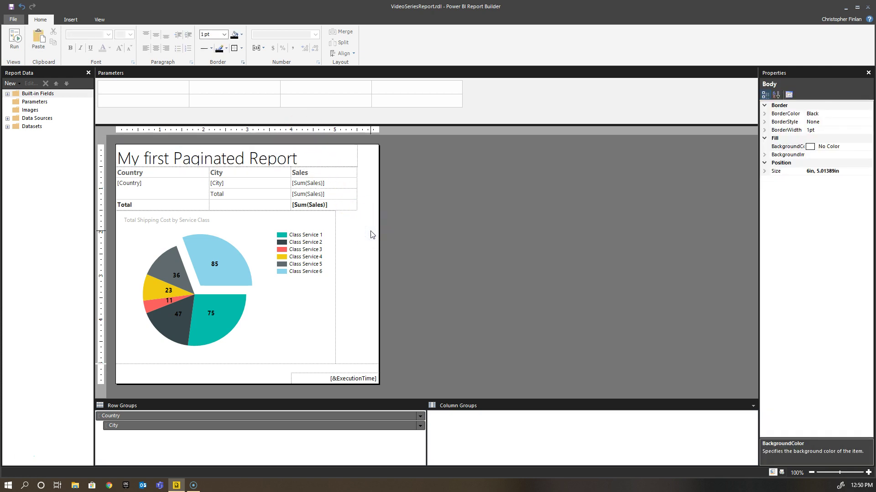
Reselect the title box and drag its bottom edge to make it slightly taller.
click(255, 164)
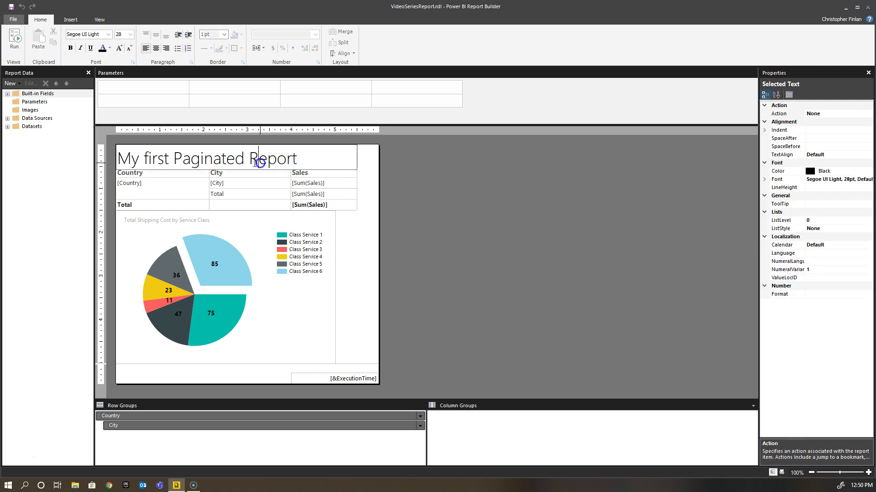
click(367, 179)
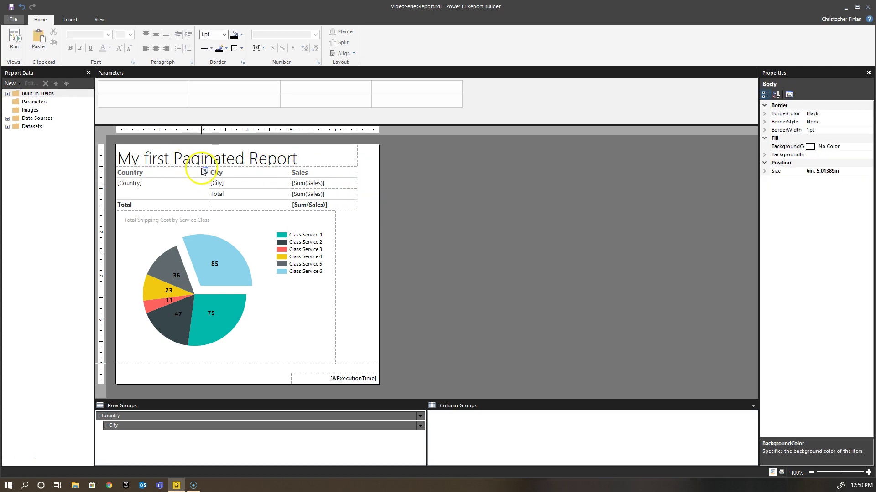
click(203, 171)
click(382, 181)
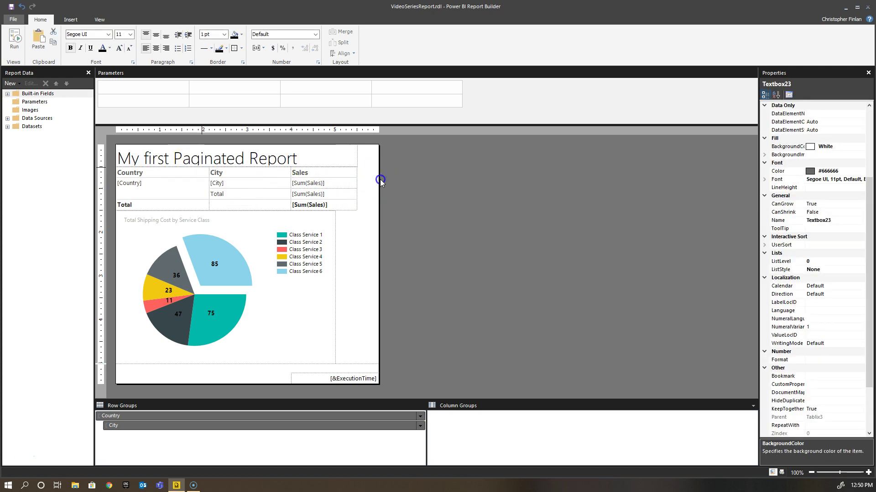
click(348, 162)
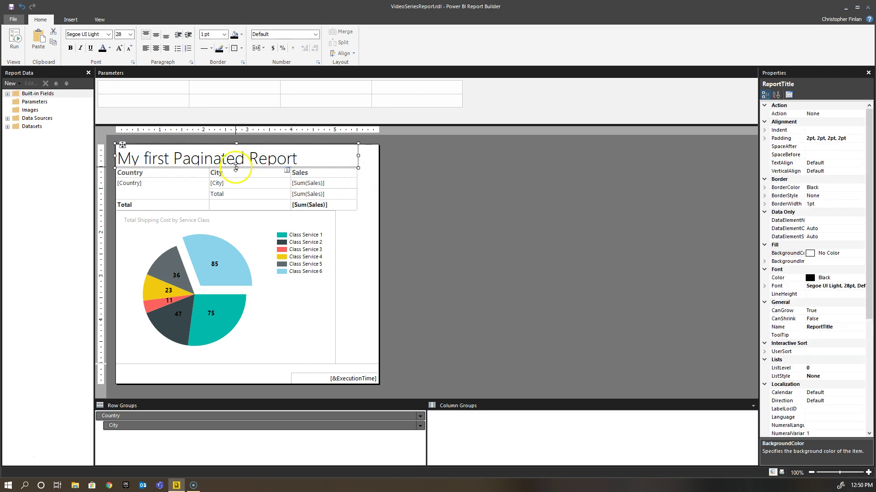
drag(236, 168, 237, 172)
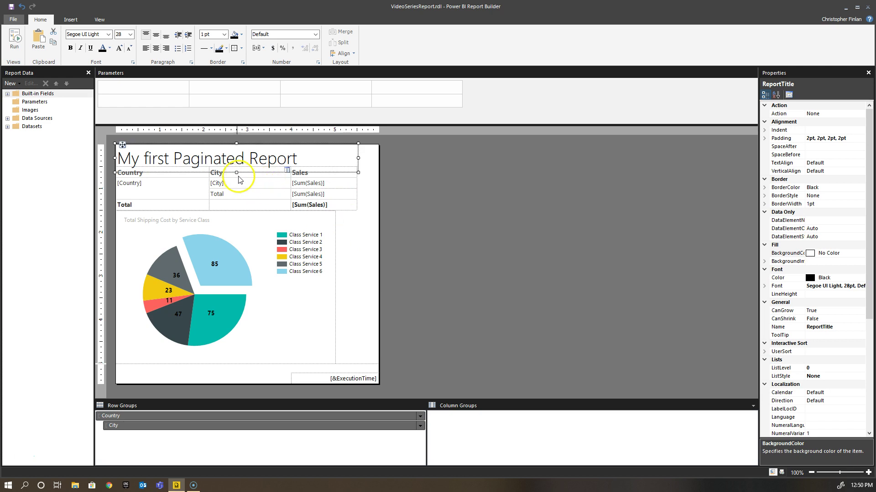
Undo the title resize, lengthen the report body, and move the table and pie chart down.
click(21, 7)
drag(344, 363, 354, 399)
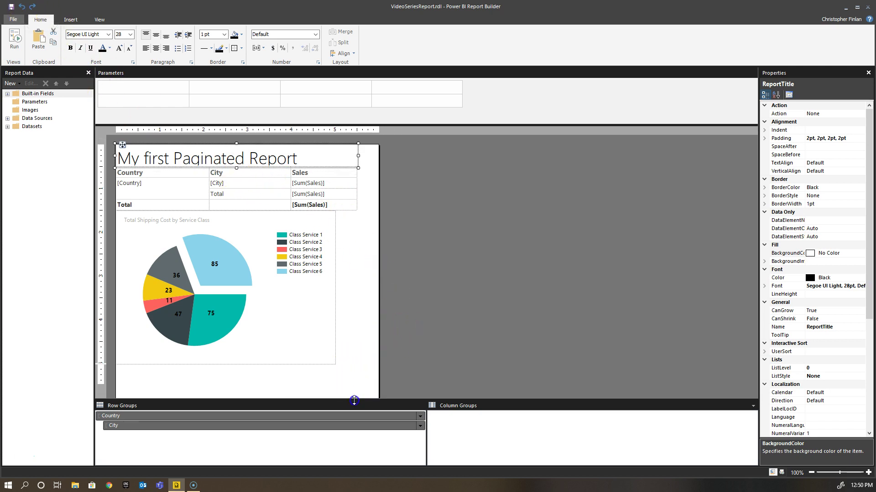
mouse_move(330, 365)
mouse_down()
mouse_move(240, 269)
mouse_move(237, 160)
mouse_up()
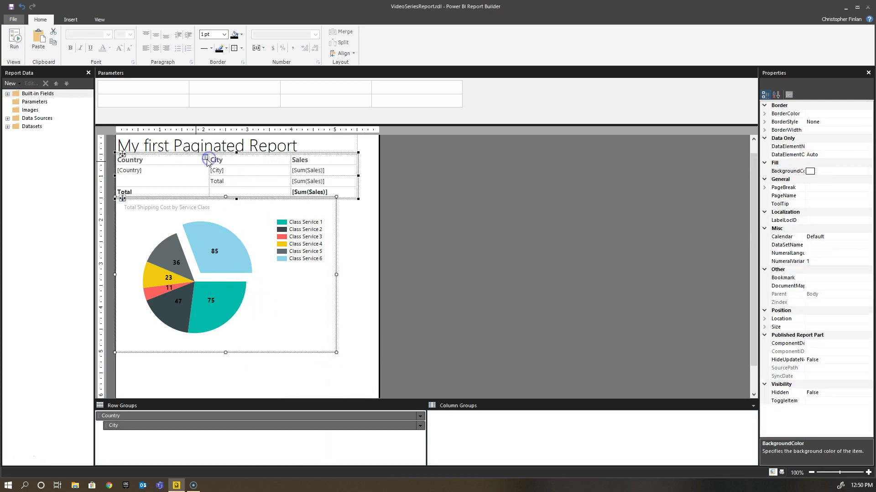
drag(123, 155, 123, 167)
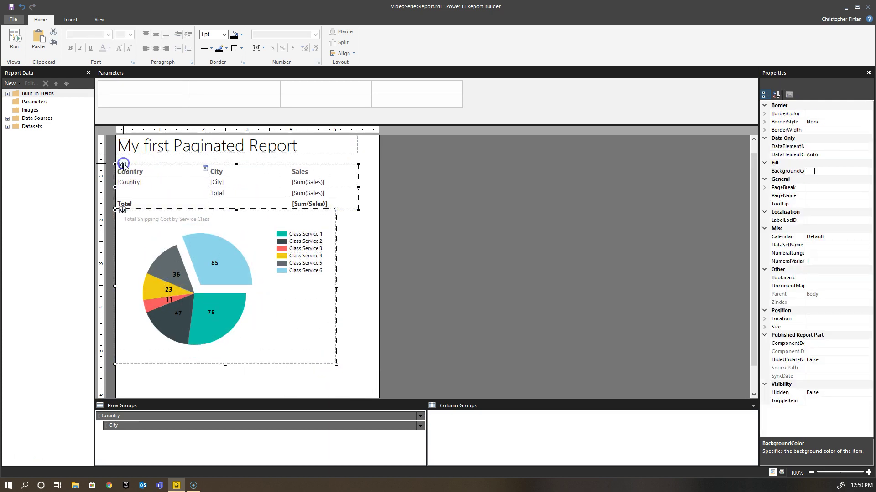
Make the title box taller and pull the footer up to just below the chart.
click(230, 153)
drag(237, 155, 235, 158)
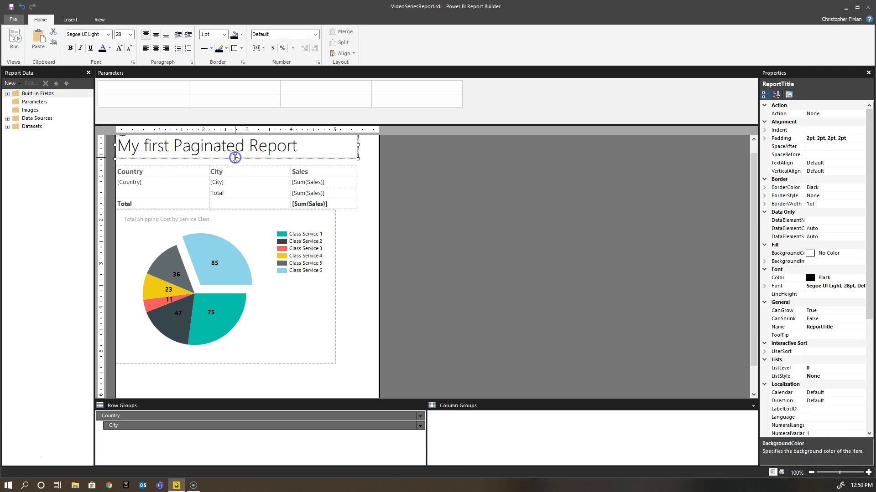
click(337, 380)
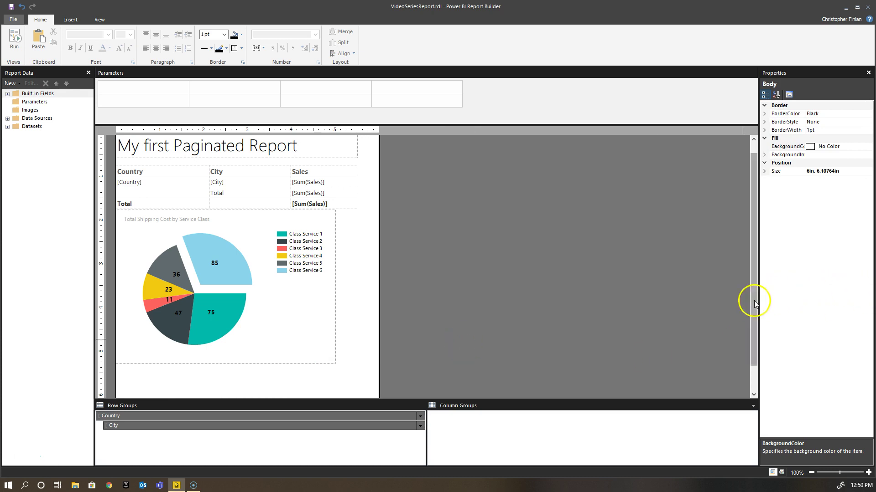
scroll(752, 297, down, 2)
drag(228, 369, 228, 334)
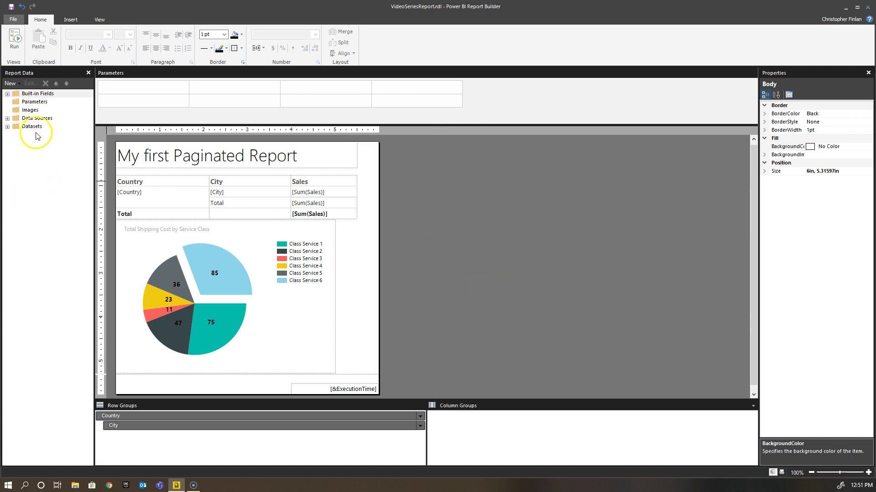
Expand Built-in Fields in Report Data to list Execution Time through User ID.
click(8, 94)
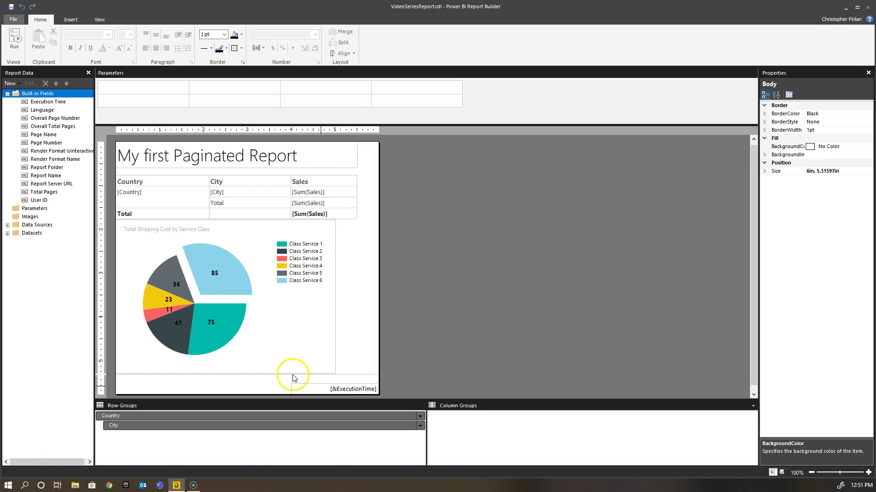
Place the User ID built-in field in the page footer and set its font to Segoe UI.
click(39, 201)
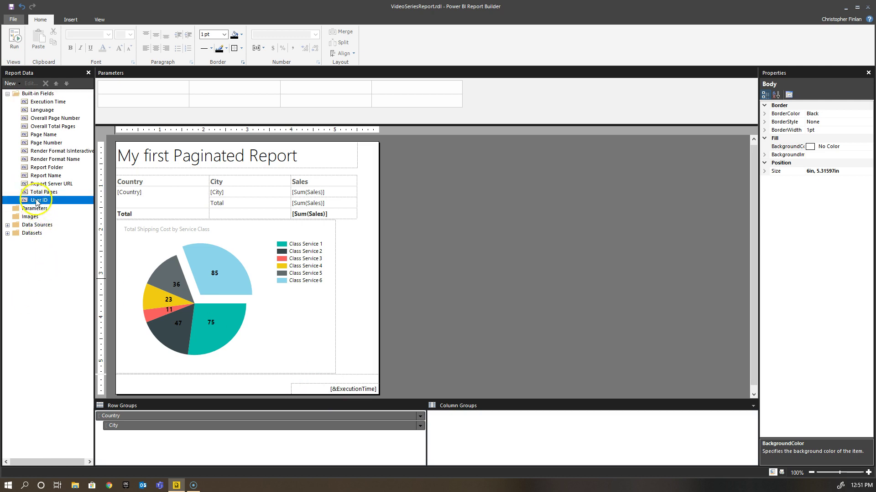
drag(38, 201, 220, 382)
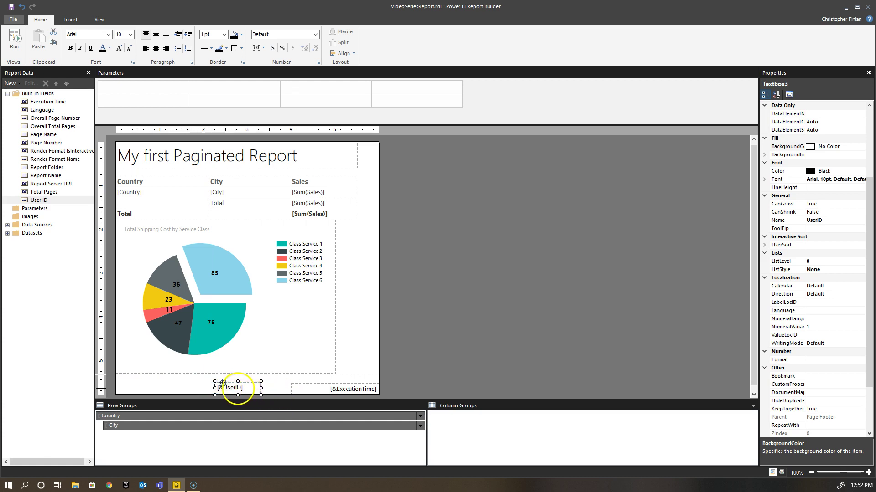
double_click(243, 389)
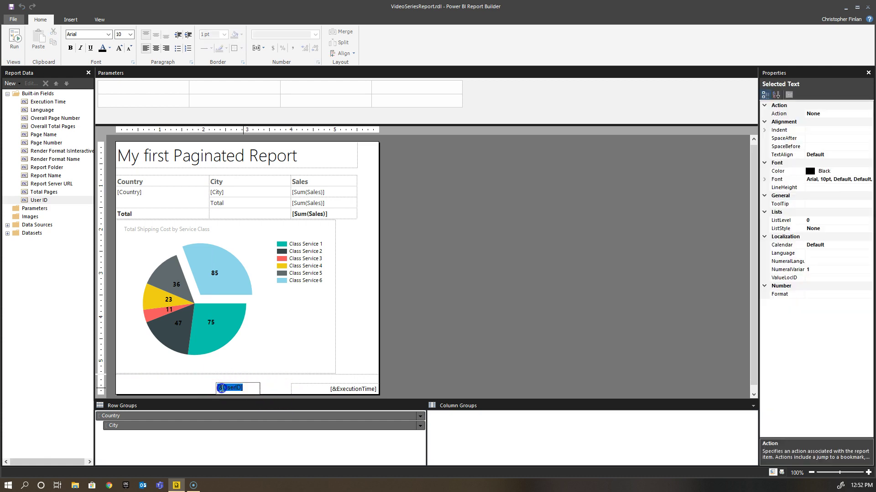
click(108, 35)
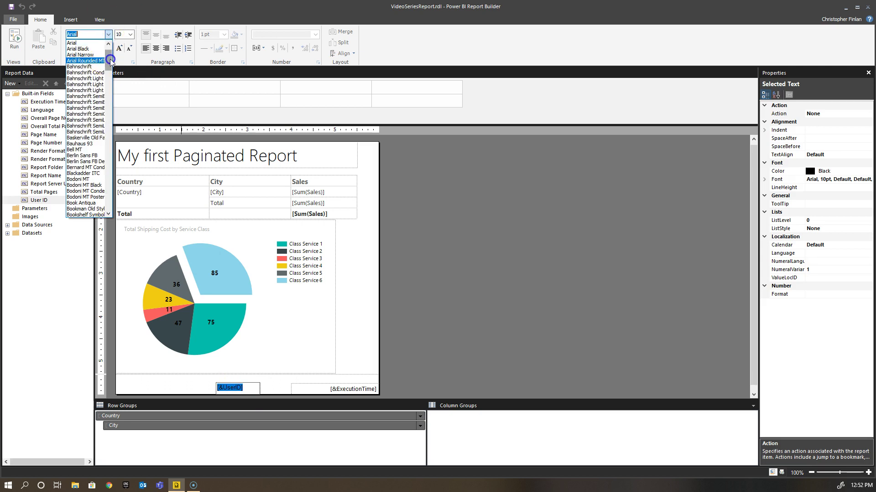
click(108, 34)
drag(108, 57, 108, 178)
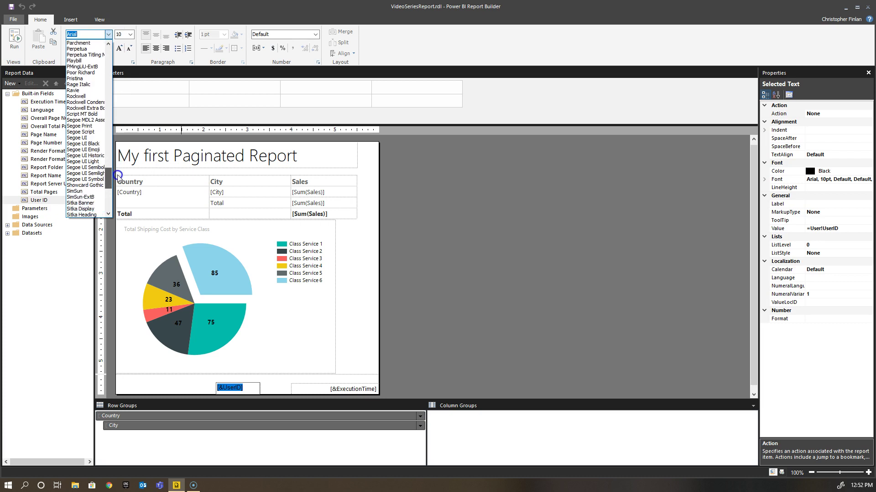
click(85, 138)
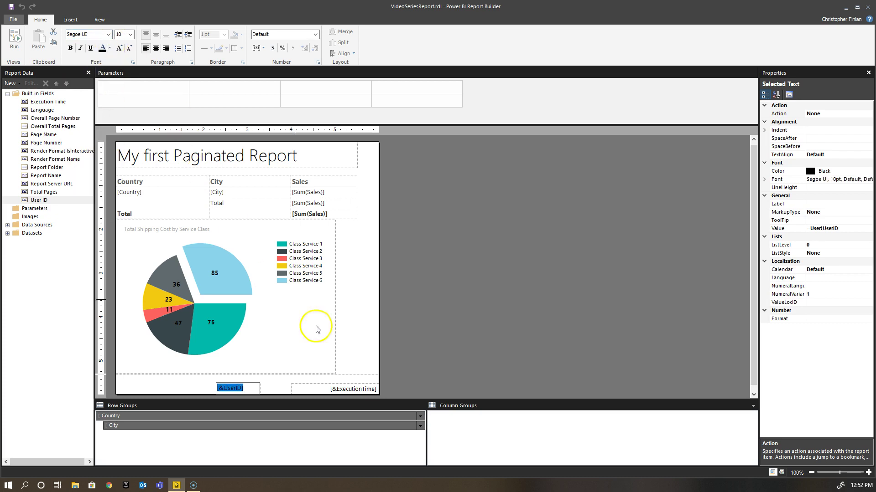
Nudge the UserID textbox's top edge down slightly.
click(243, 387)
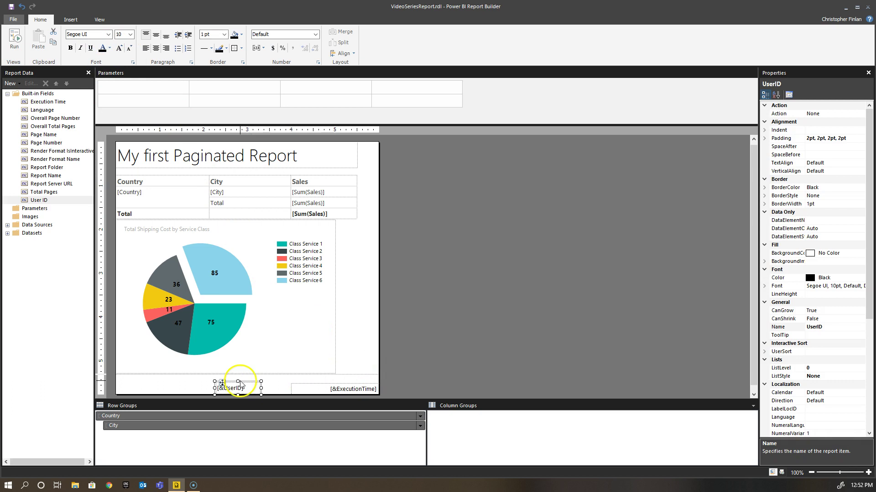
drag(238, 381, 238, 383)
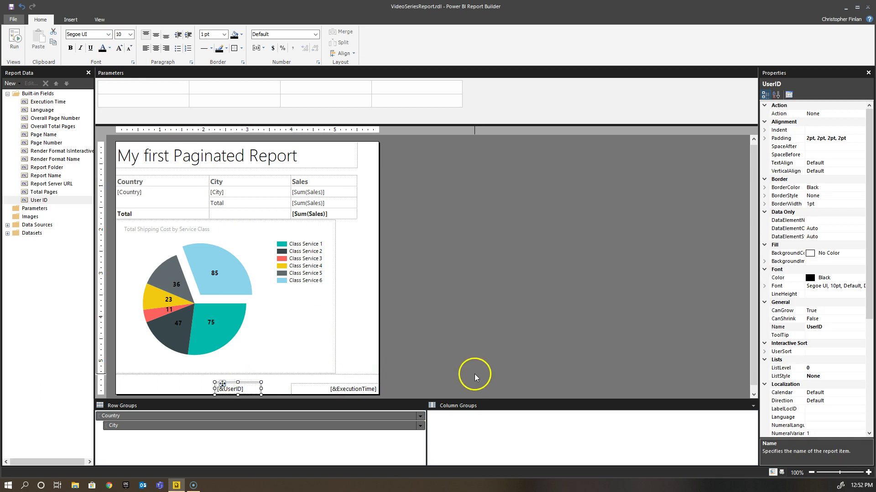
click(469, 372)
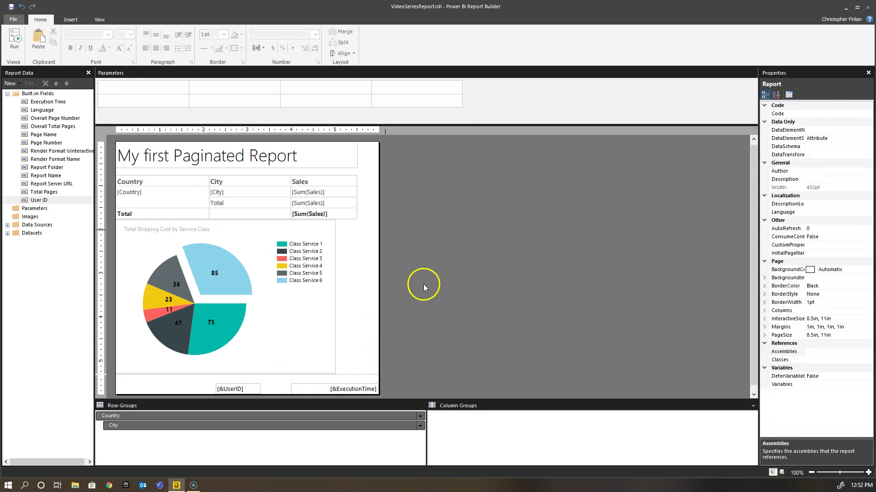
Run the report preview, review the rendered page, then return to design view.
click(15, 41)
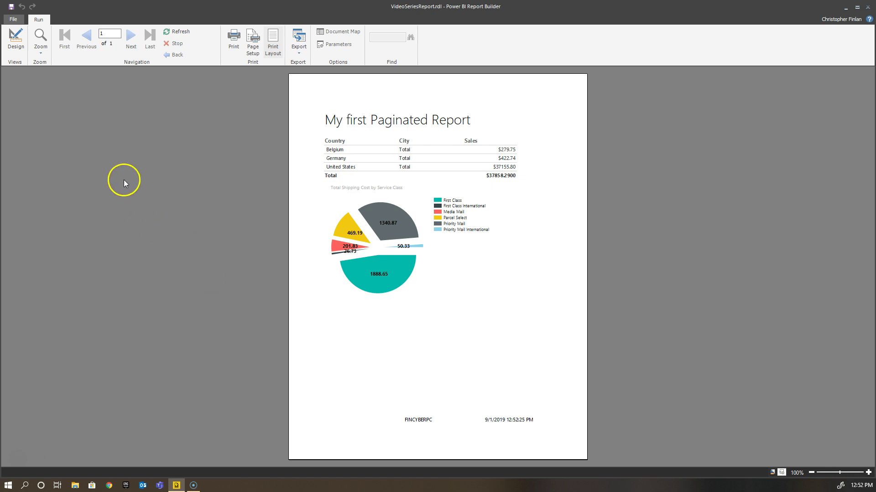
click(15, 38)
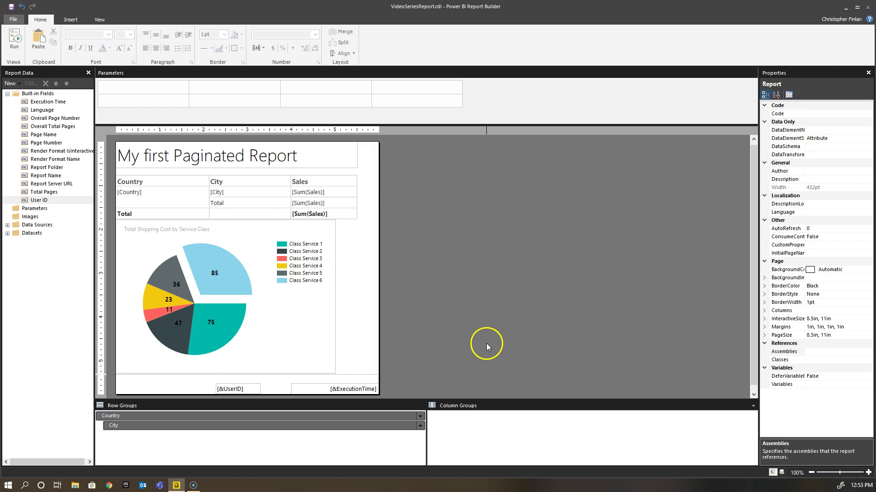
Widen the footer's UserID textbox to the right and left, then run the preview again.
click(253, 388)
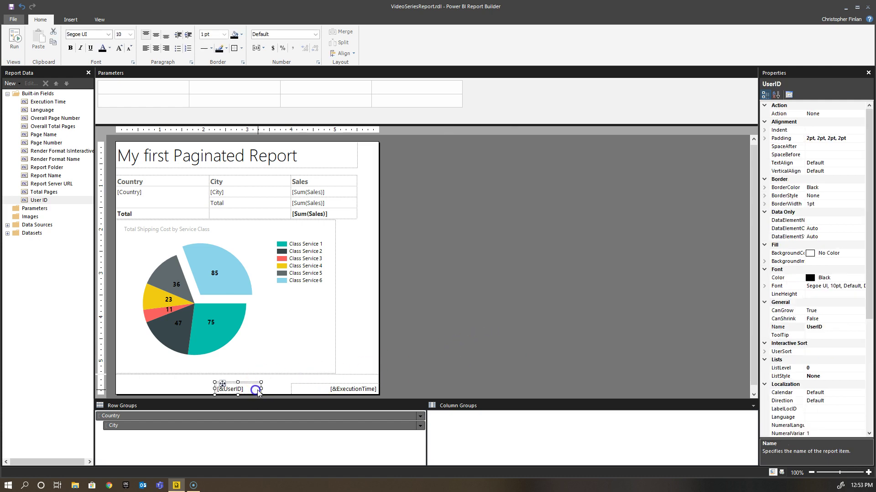
drag(260, 389, 278, 389)
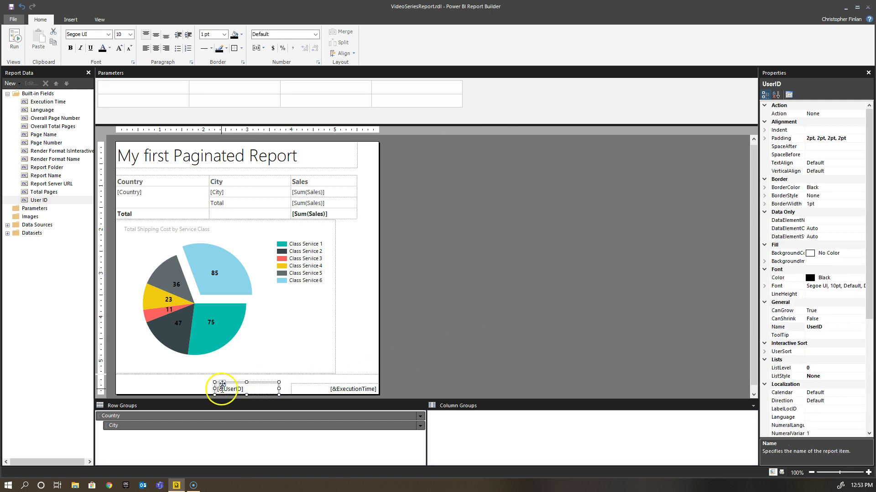
drag(214, 389, 189, 389)
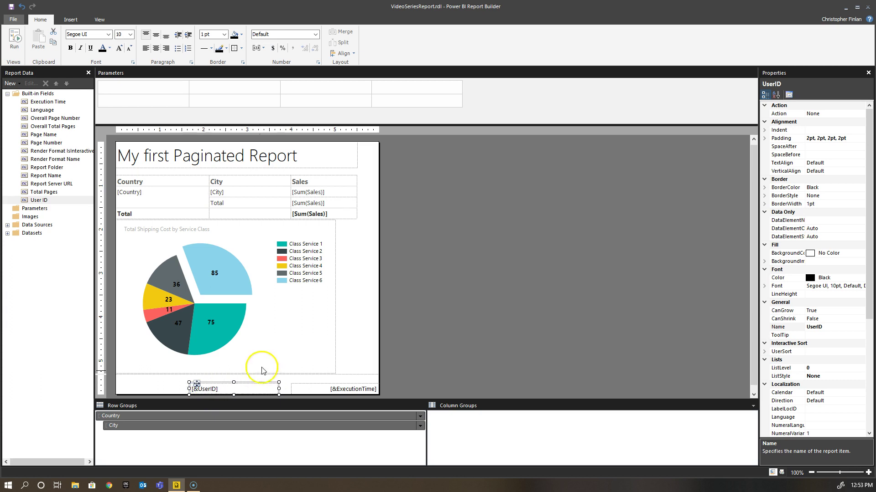
click(15, 39)
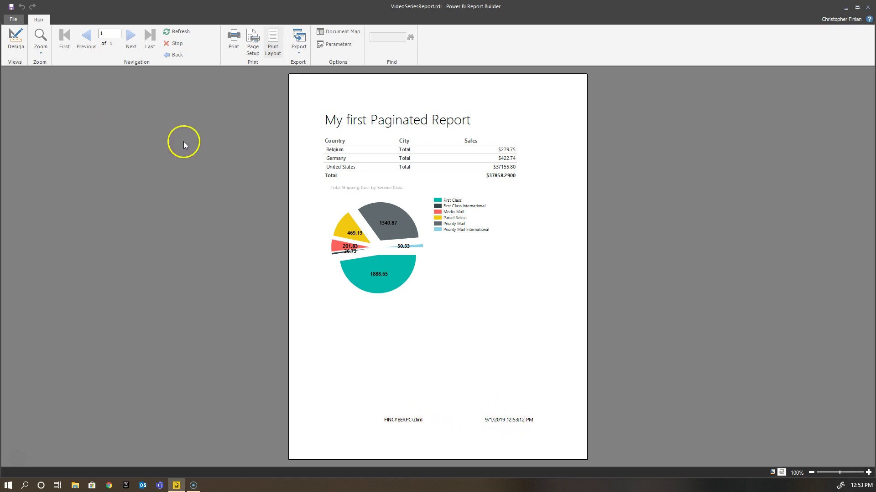
After checking the full user ID in the preview footer, return to design view.
click(14, 37)
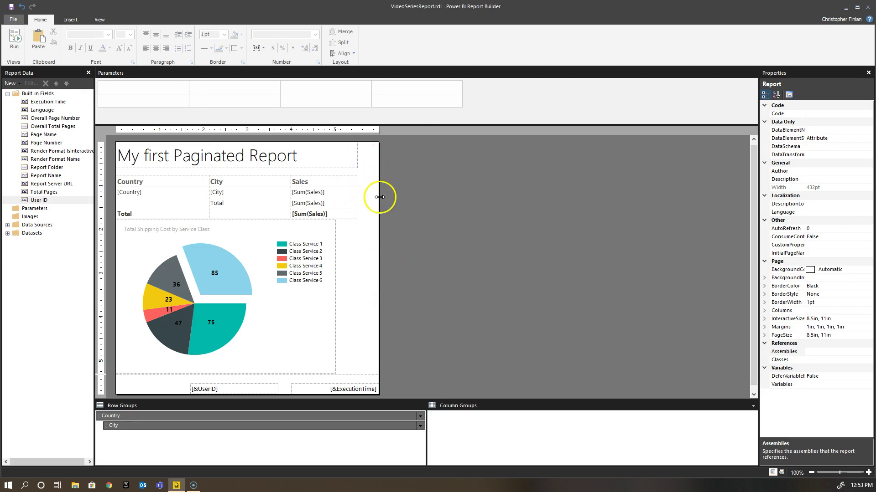
Collapse Built-in Fields and add PaginatedBear.jpg to the Report Data Images folder.
click(11, 95)
click(8, 94)
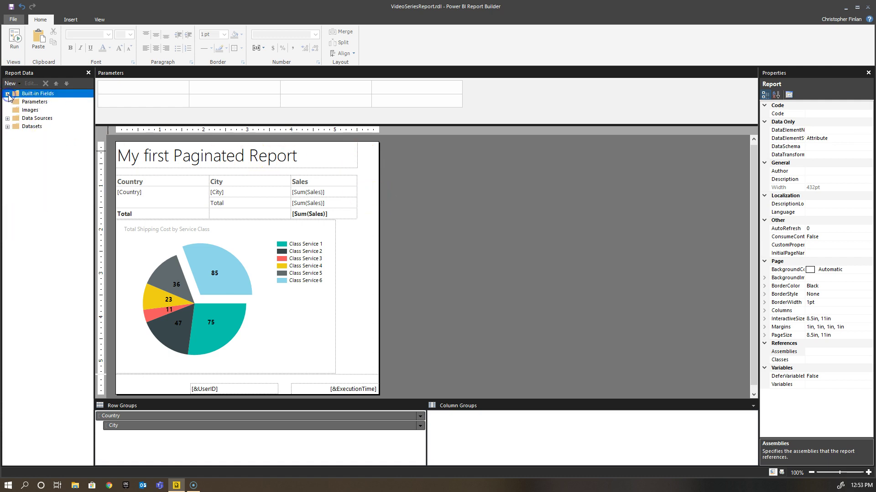
click(30, 110)
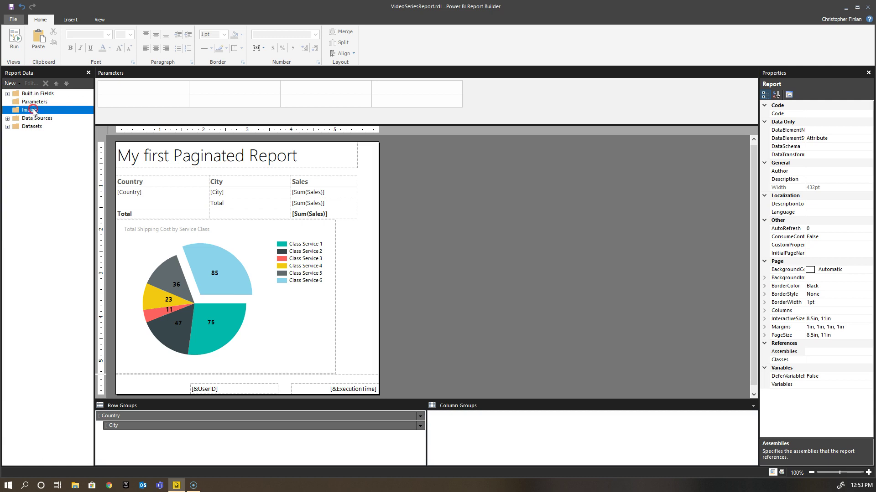
right_click(33, 110)
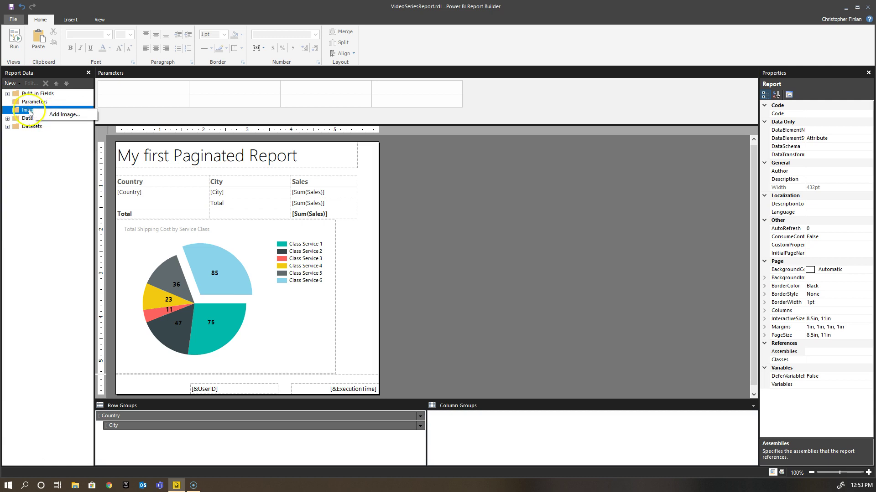
click(19, 110)
click(72, 19)
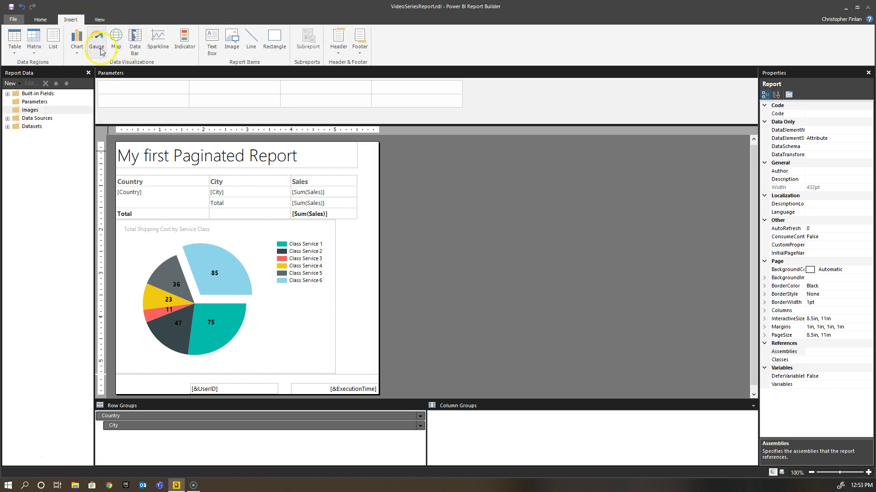
right_click(36, 110)
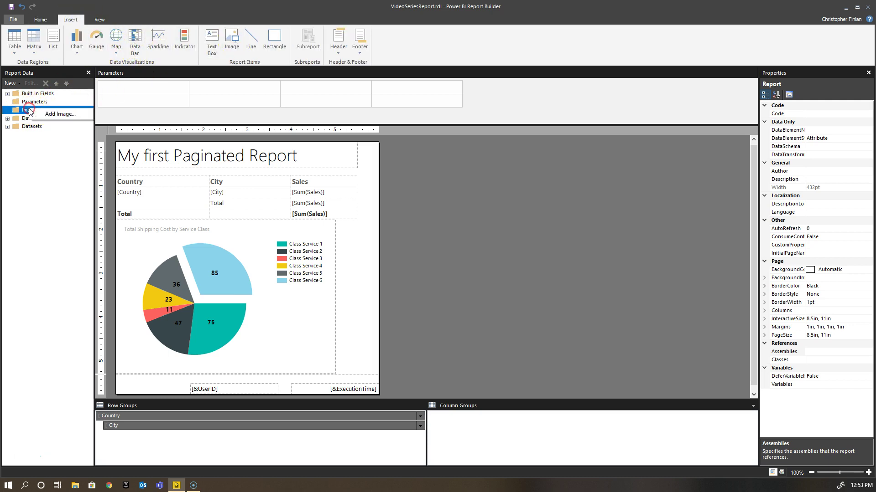
click(55, 114)
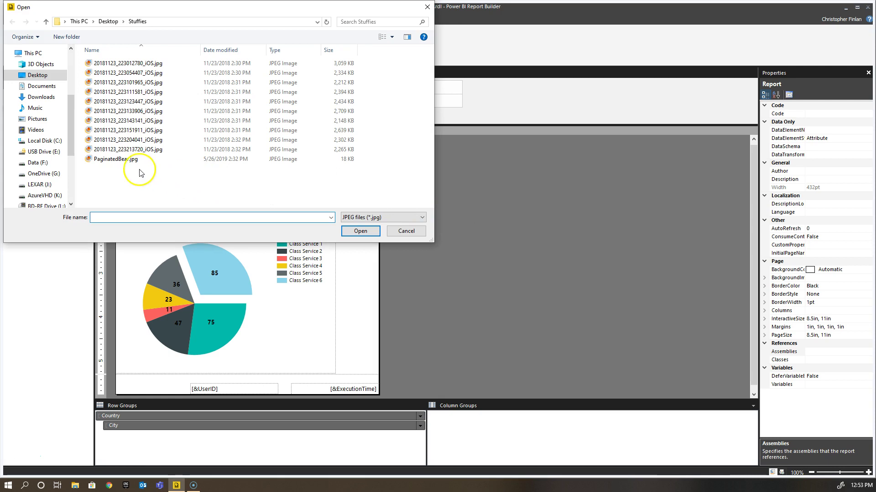
click(120, 159)
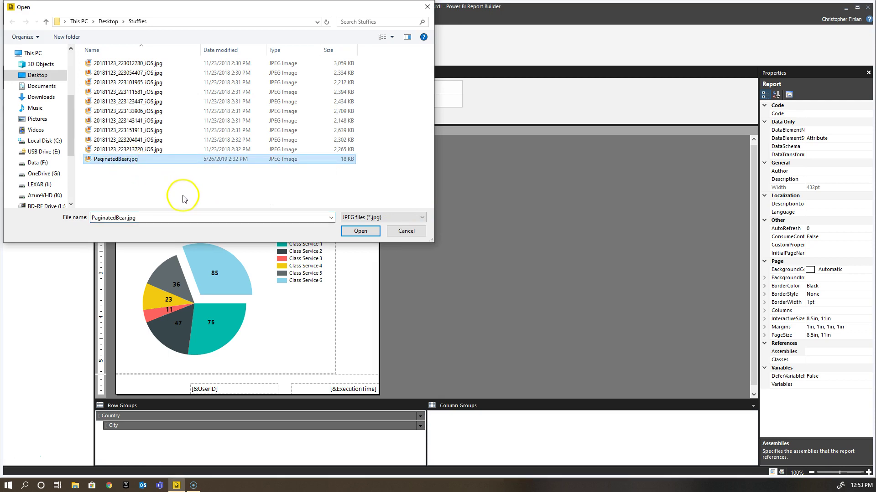
click(361, 231)
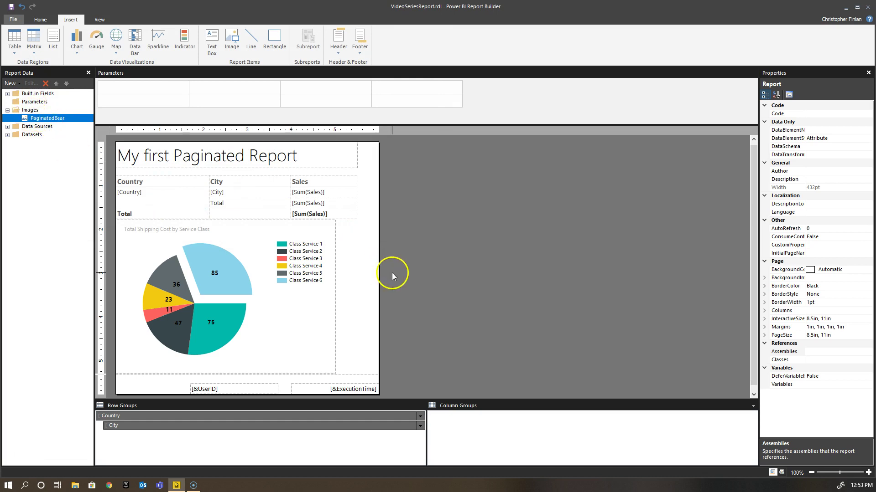
Widen the report body, drop the bear image onto the report, and name it Padgie.
drag(378, 272, 406, 274)
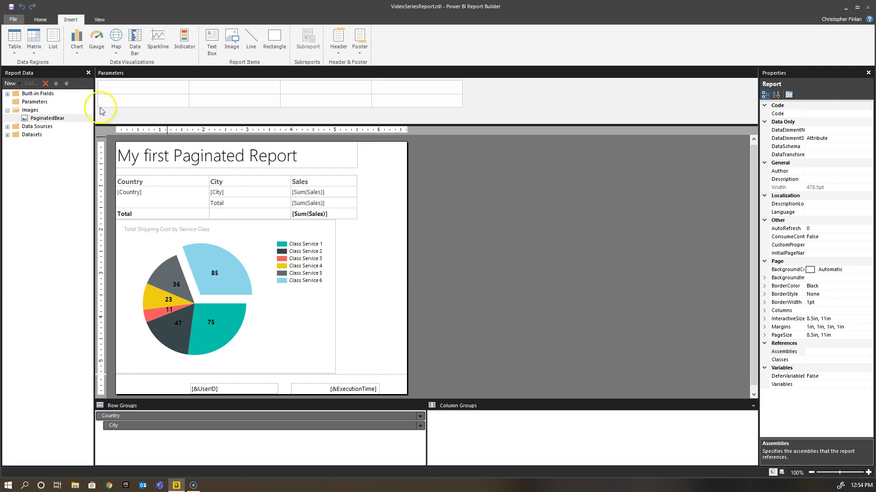
drag(35, 118, 374, 177)
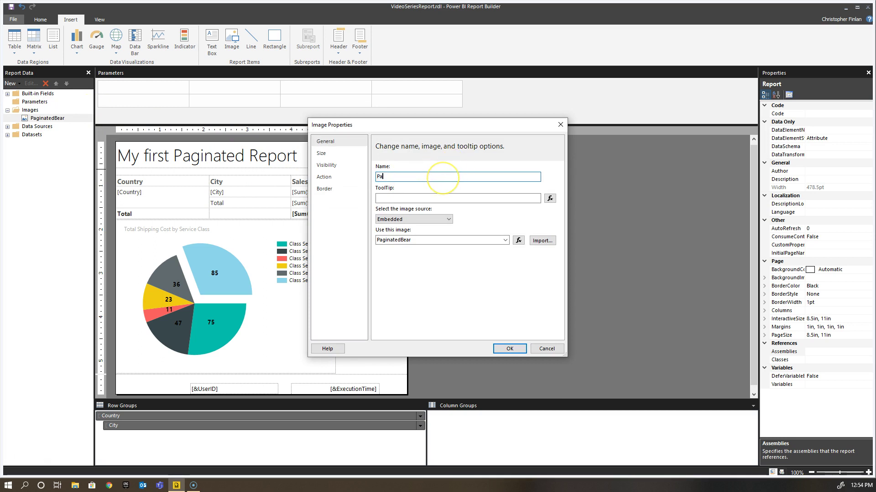
text(Padgie)
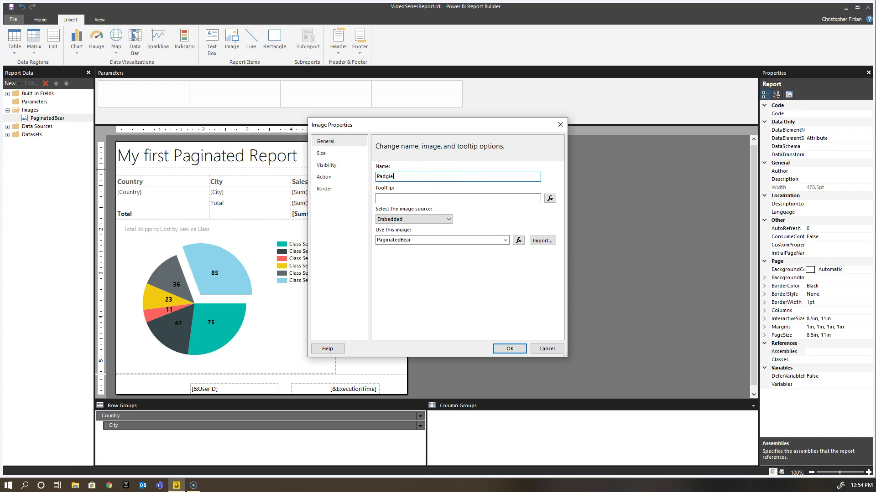
Set the image source to Embedded with PaginatedBear as the image.
click(431, 220)
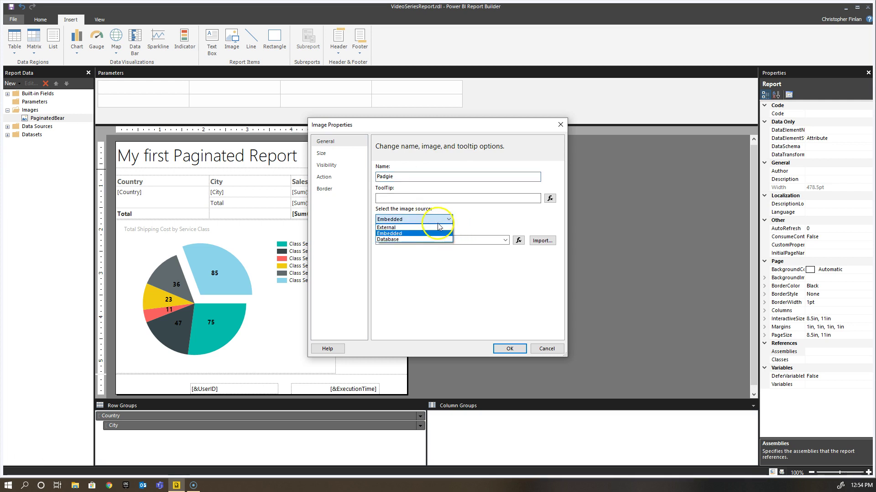
click(415, 227)
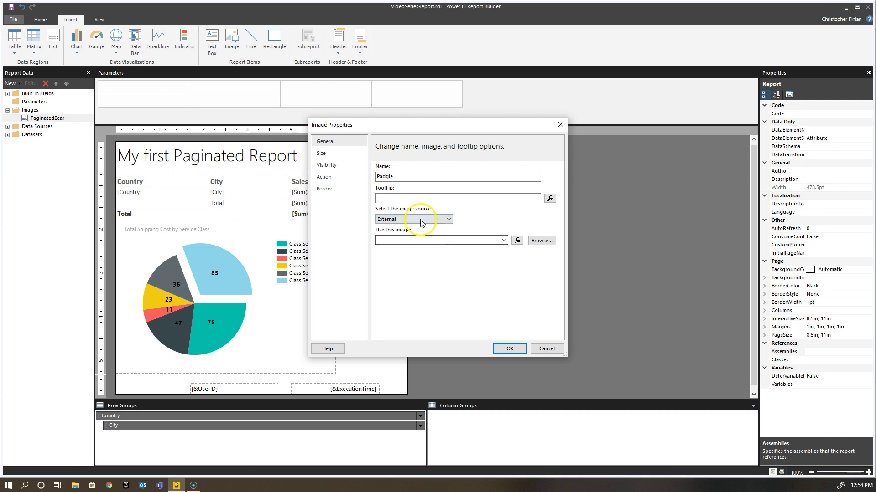
click(421, 219)
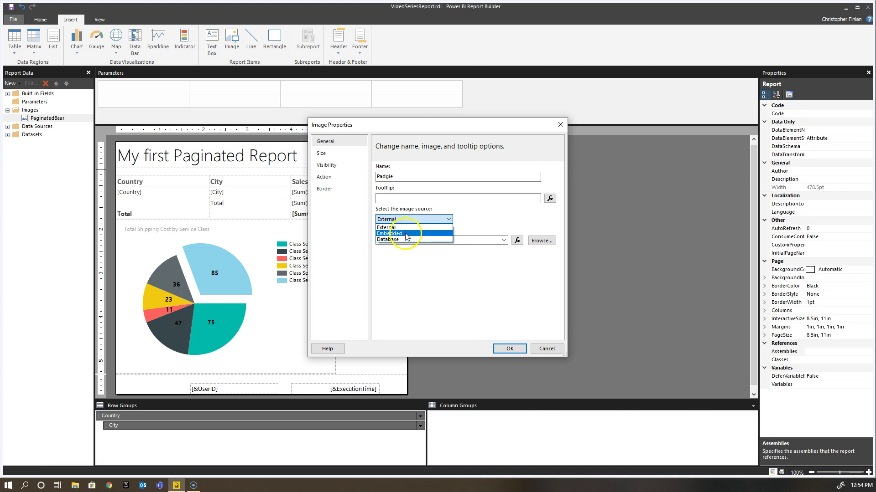
click(397, 233)
click(504, 240)
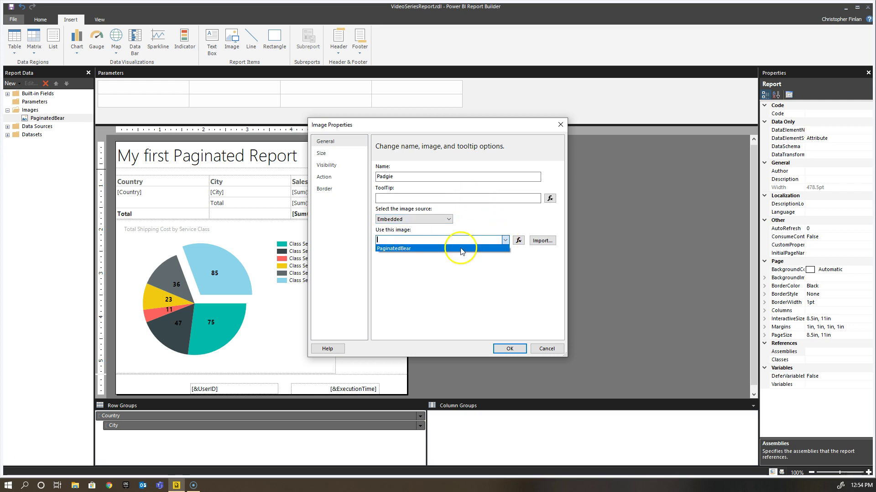
click(461, 248)
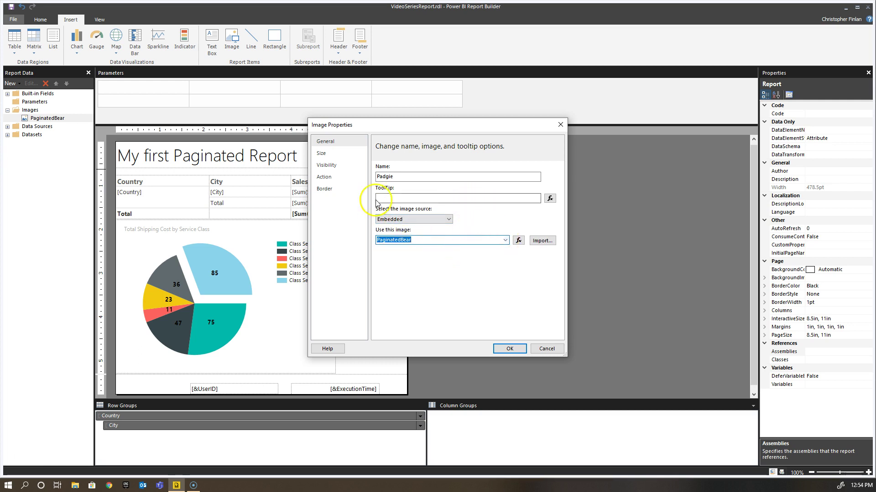
click(330, 153)
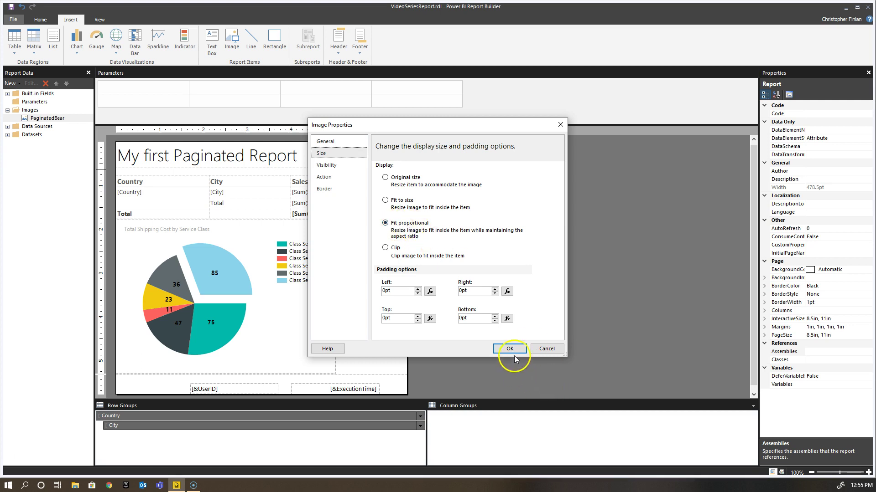
Give the Padgie image a solid 1pt black outline border and apply the properties.
click(354, 166)
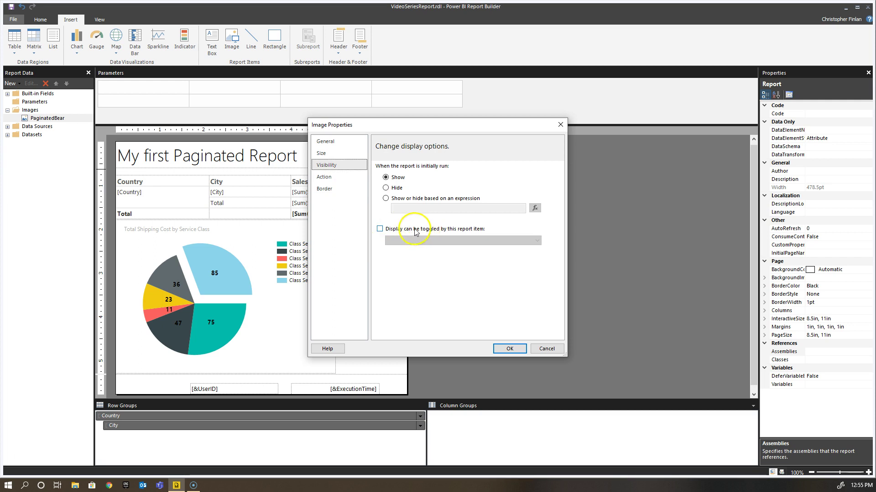
click(323, 142)
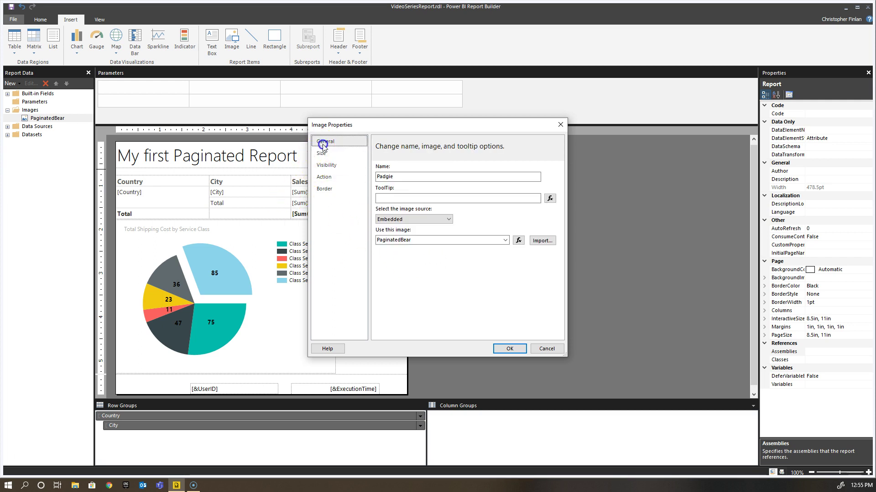
click(324, 188)
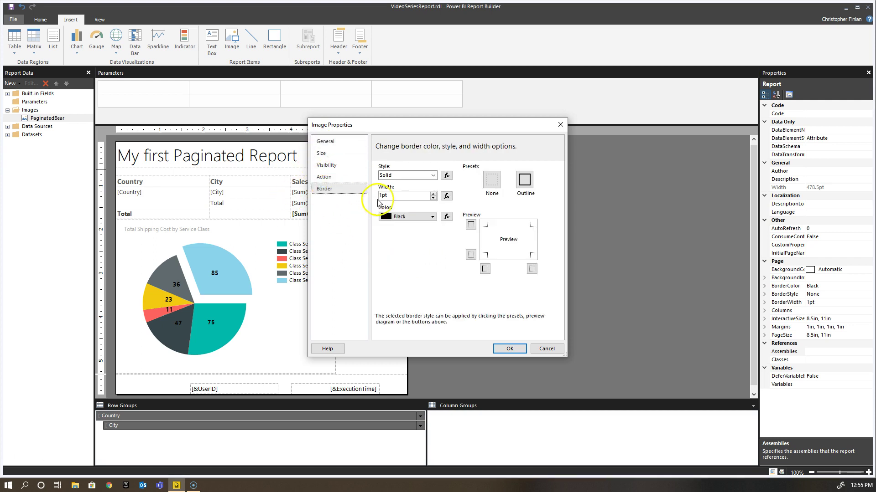
click(524, 180)
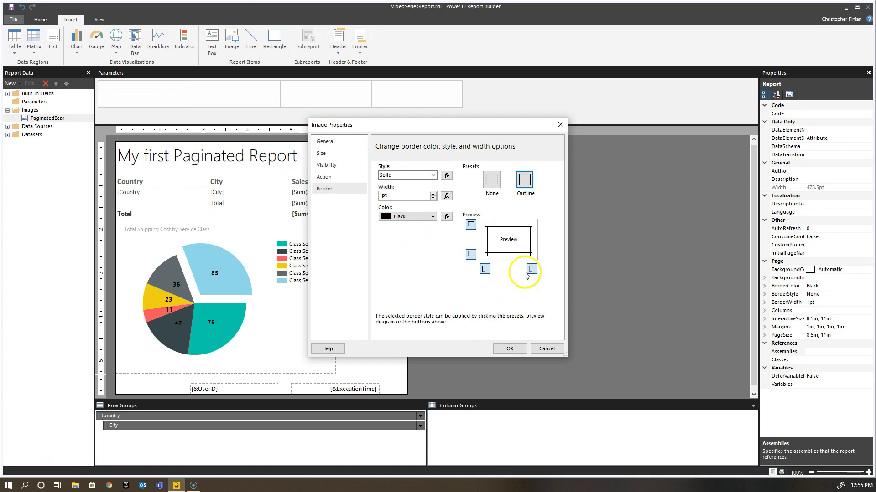
click(509, 349)
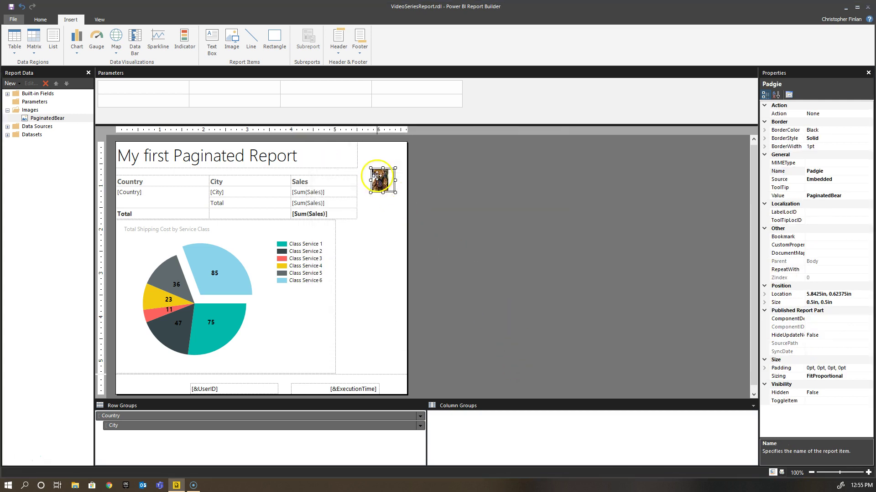
Move the bear image up beside the title and narrow the report body toward its content.
mouse_move(377, 171)
mouse_down()
mouse_move(364, 144)
mouse_move(384, 172)
mouse_up()
drag(407, 201, 380, 202)
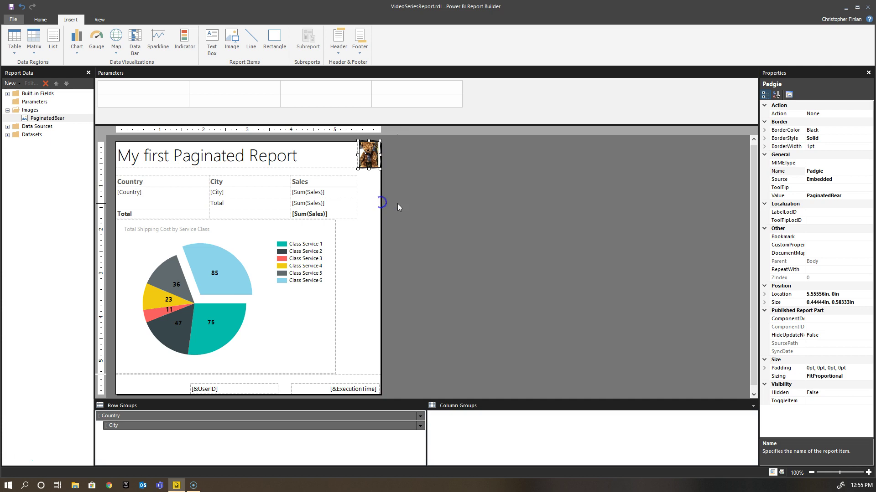
click(409, 204)
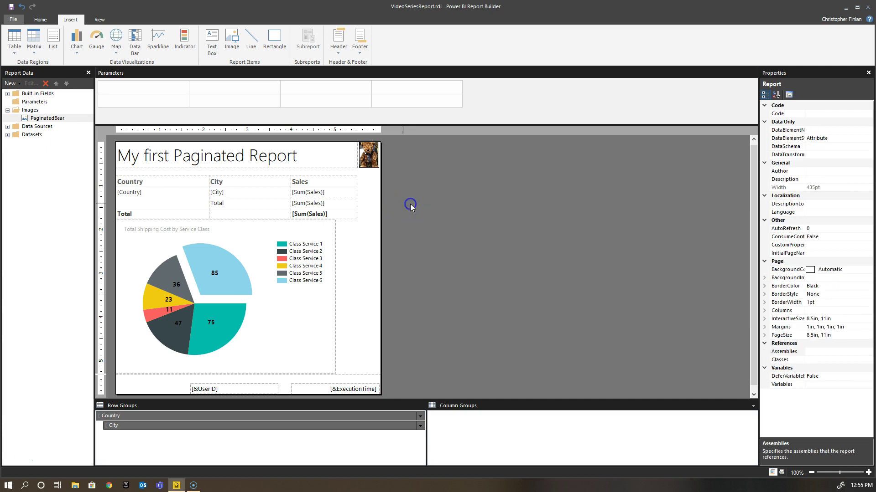
Run a preview of the report to check the image placement, then return to design view.
click(45, 19)
click(13, 40)
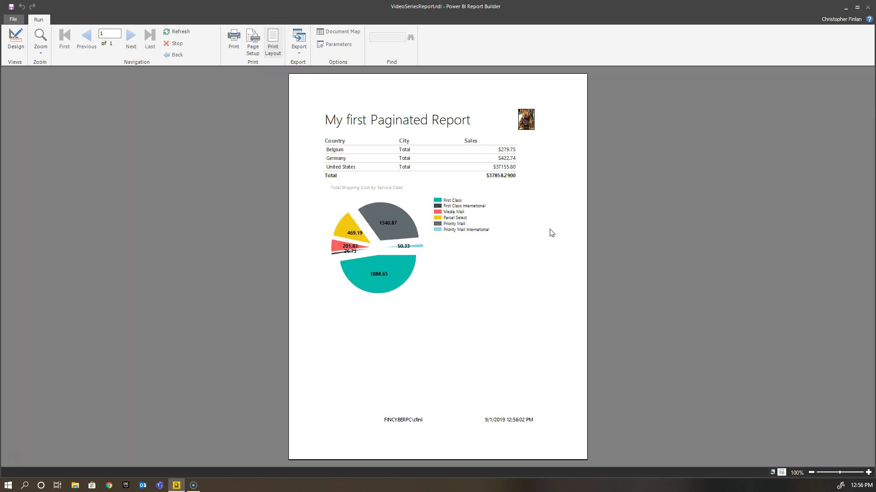
click(528, 126)
click(16, 39)
Give the 'My first Paginated Report' title box a Yellow fill colour in Text Box Properties.
click(313, 163)
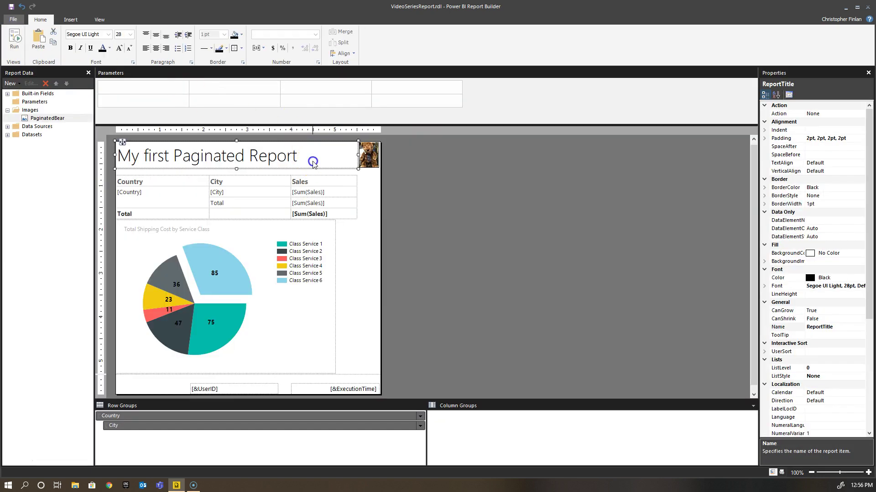
right_click(313, 163)
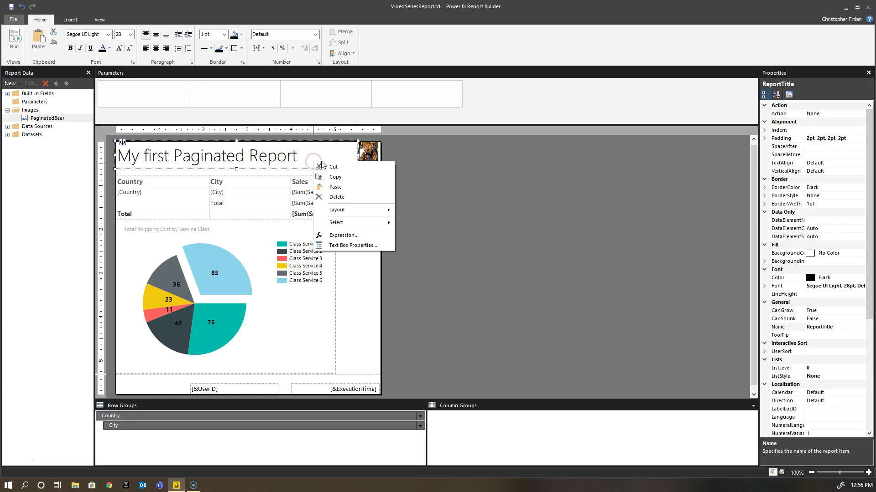
click(352, 246)
click(336, 203)
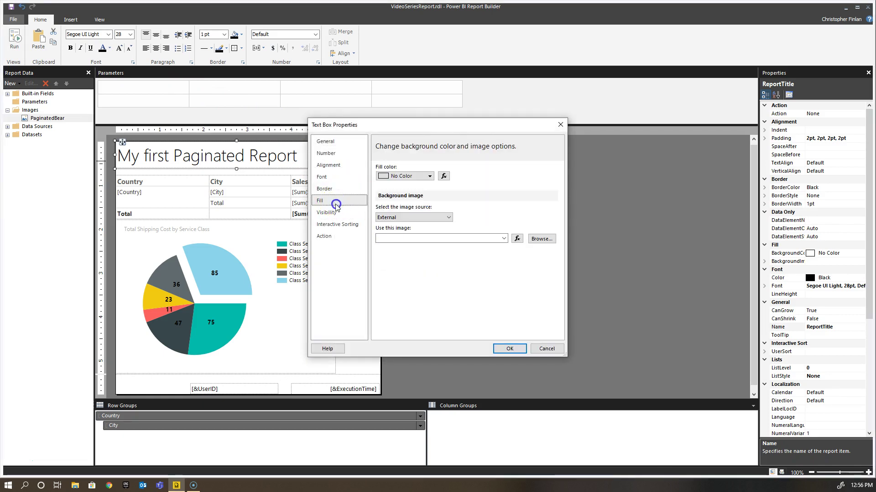
click(429, 176)
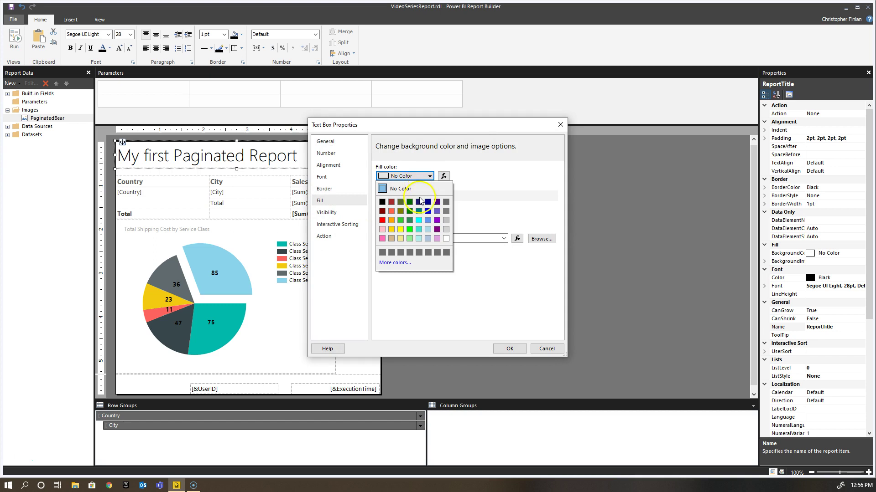
click(400, 229)
click(509, 349)
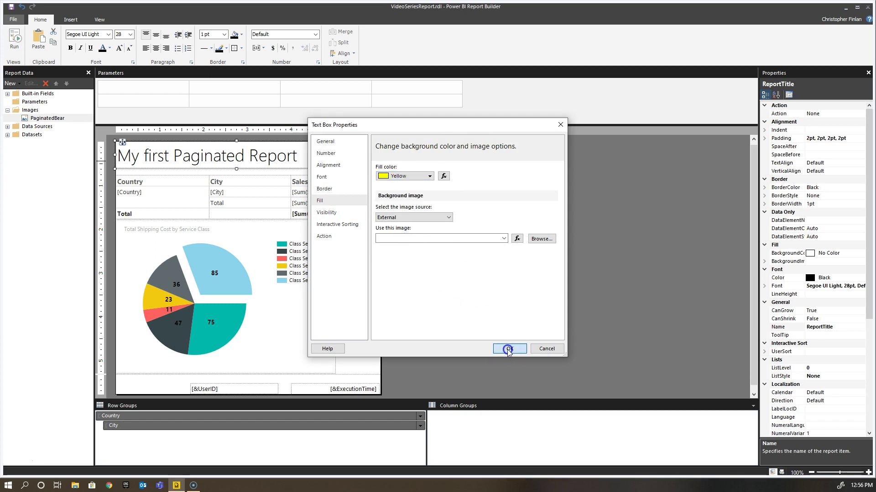
click(463, 237)
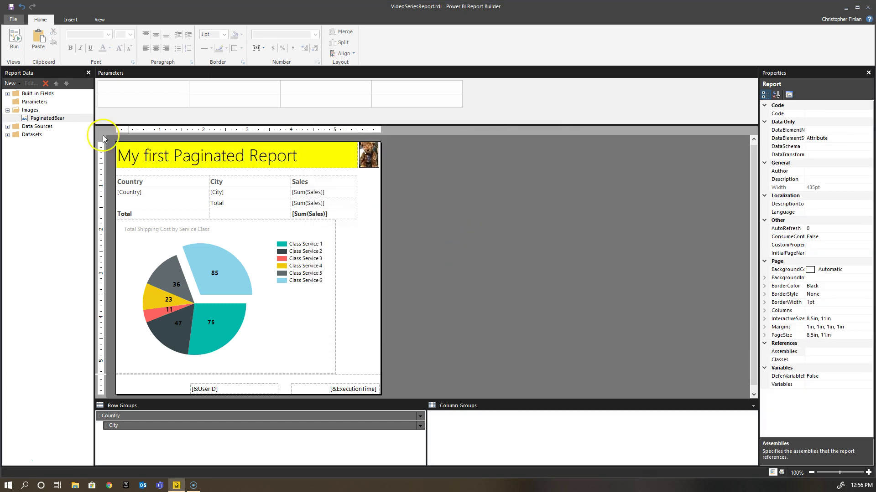
Run the report to preview the yellow title, bear image, table, pie chart and footer.
click(14, 40)
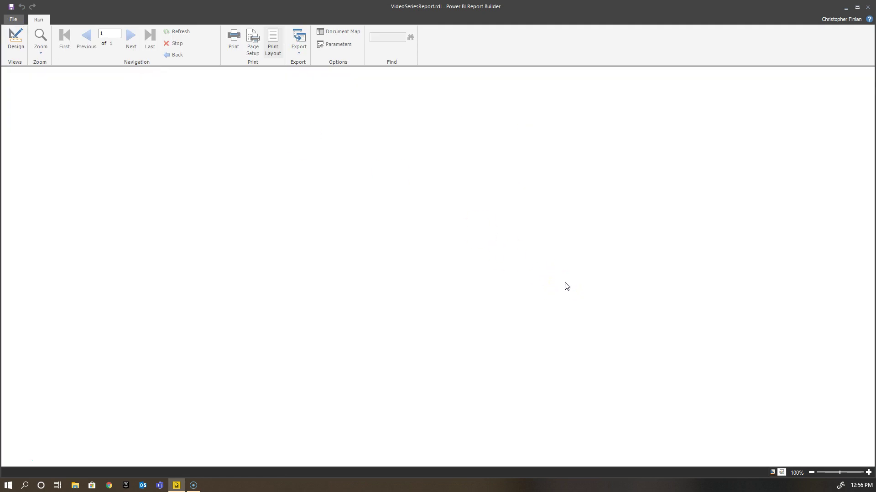